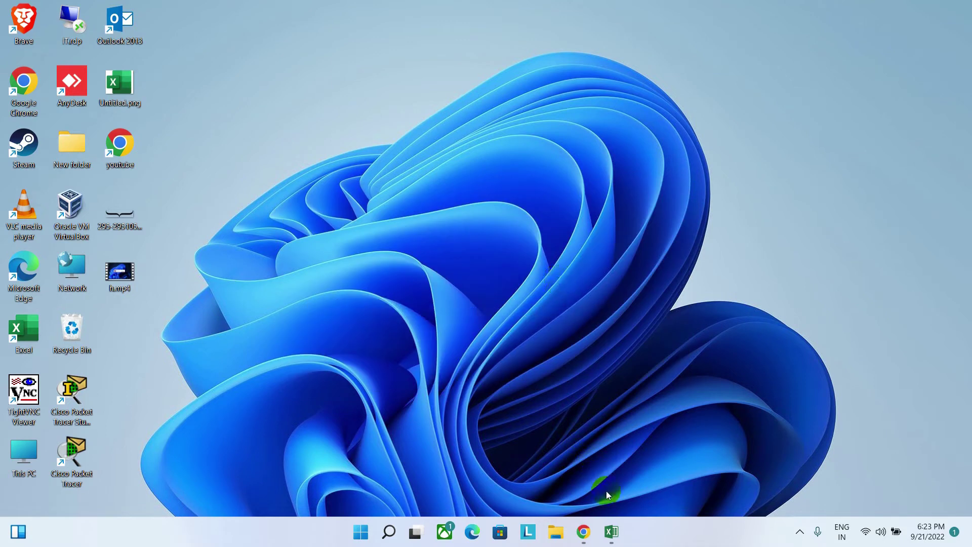
left_click(611, 532)
left_click(442, 314)
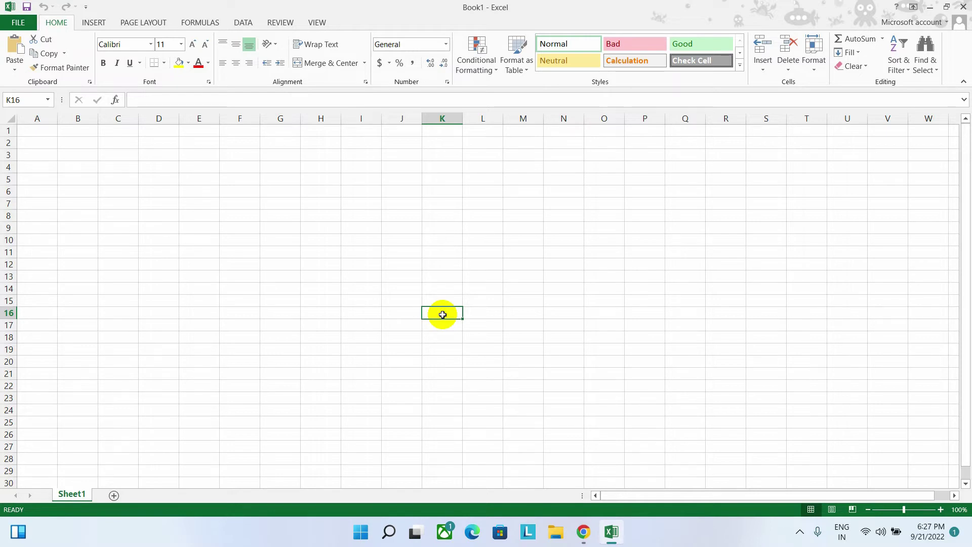
left_click(929, 7)
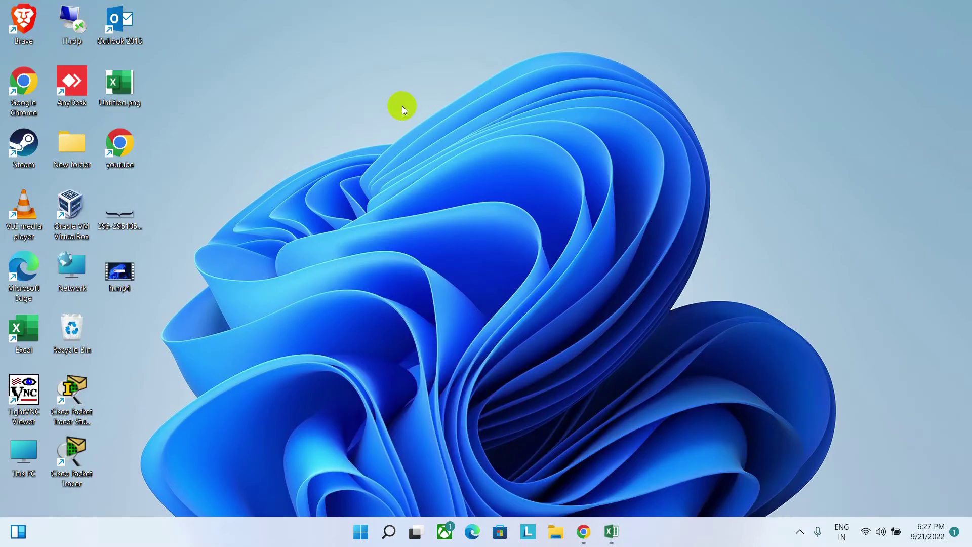
Create a new Microsoft Excel Worksheet file on the desktop with its default name and open it.
right_click(402, 105)
mouse_move(471, 206)
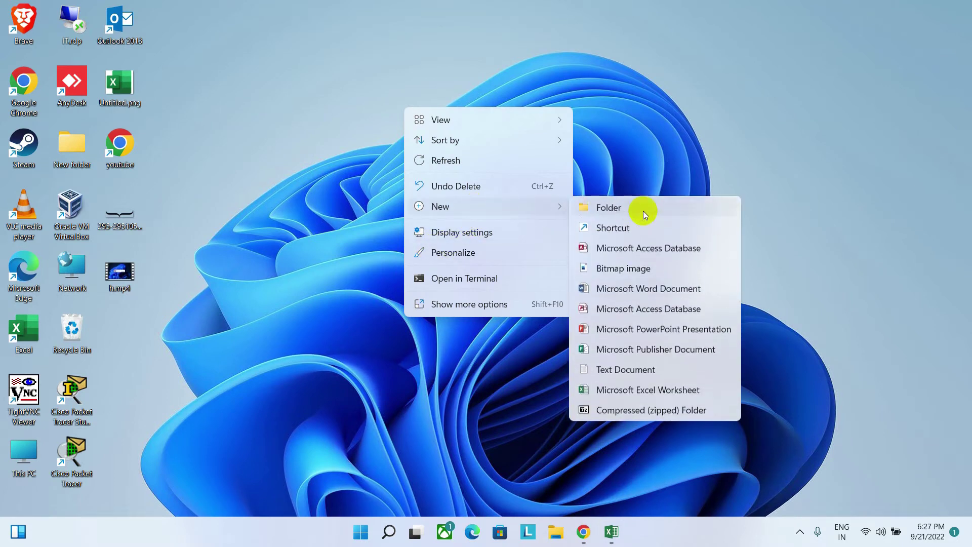
left_click(630, 392)
left_click(501, 146)
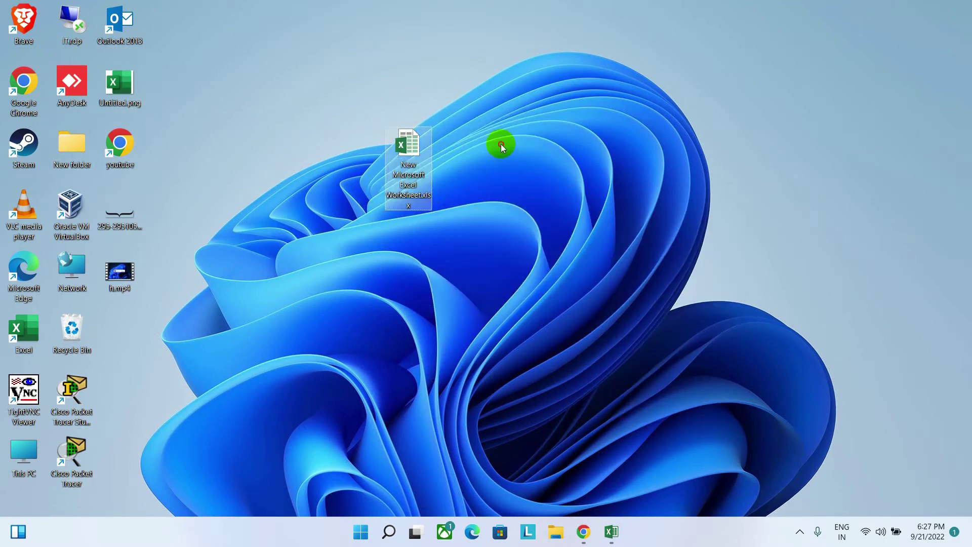
double_click(407, 144)
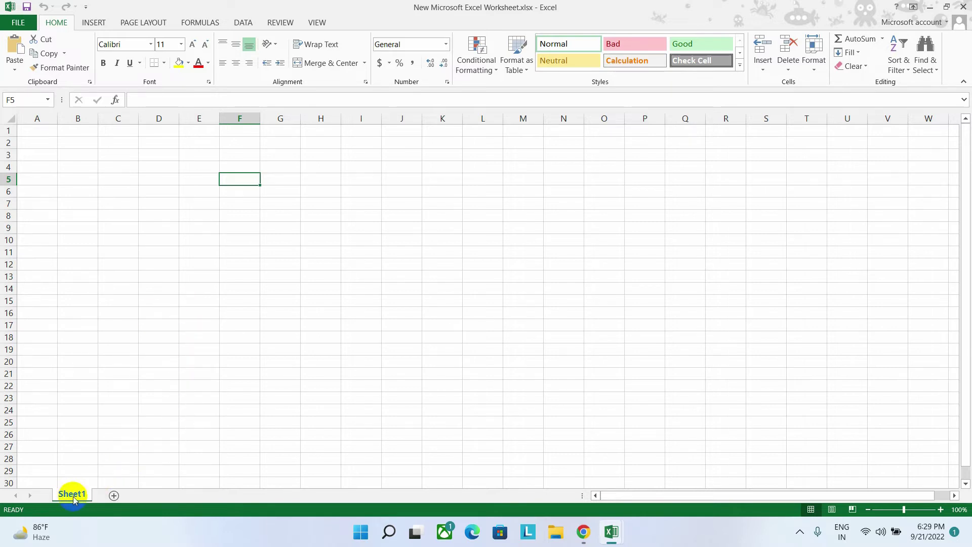
Add two more worksheets to the workbook and return to Sheet1.
left_click(112, 495)
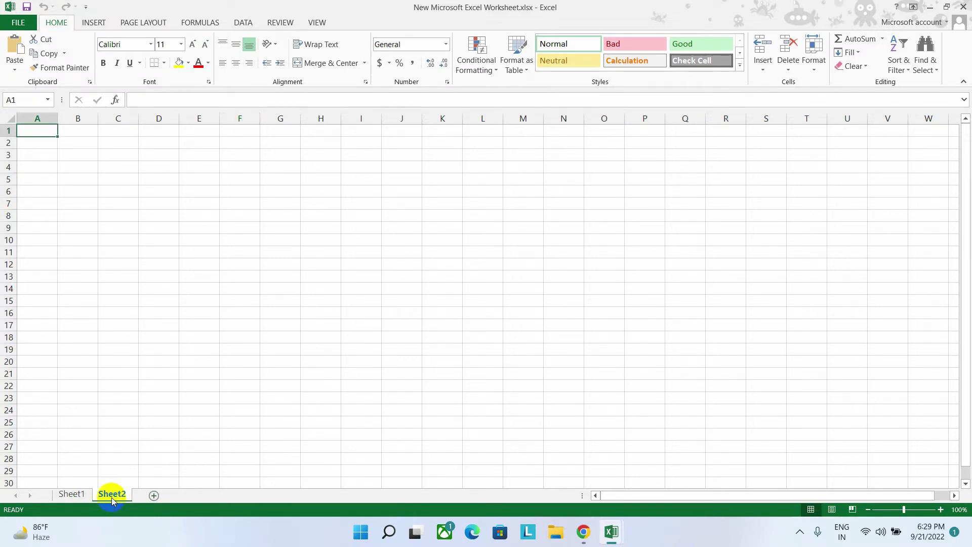
left_click(154, 497)
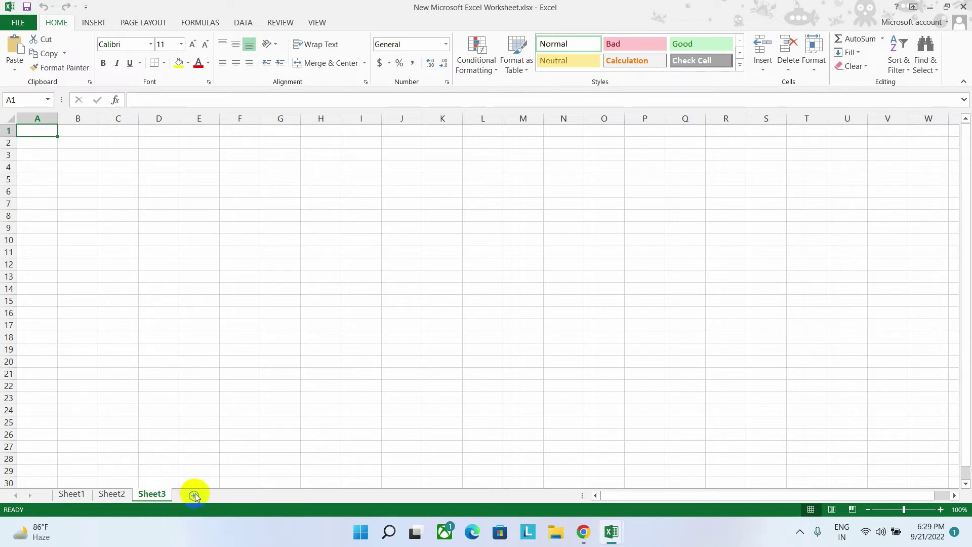
left_click(71, 497)
Select the cell range A1:I26 on Sheet1 and switch to Sheet2.
left_click(55, 165)
left_click(51, 129)
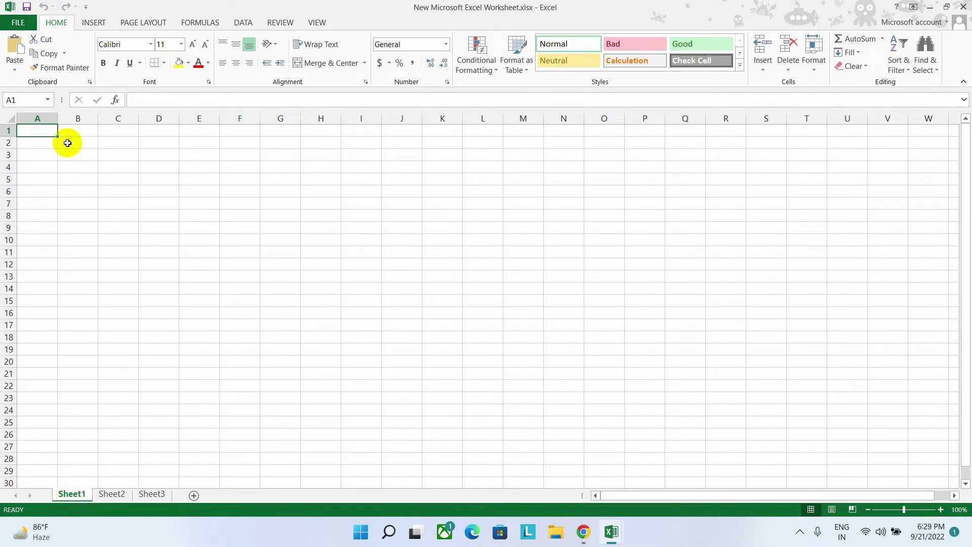
left_click_drag(50, 131, 373, 436)
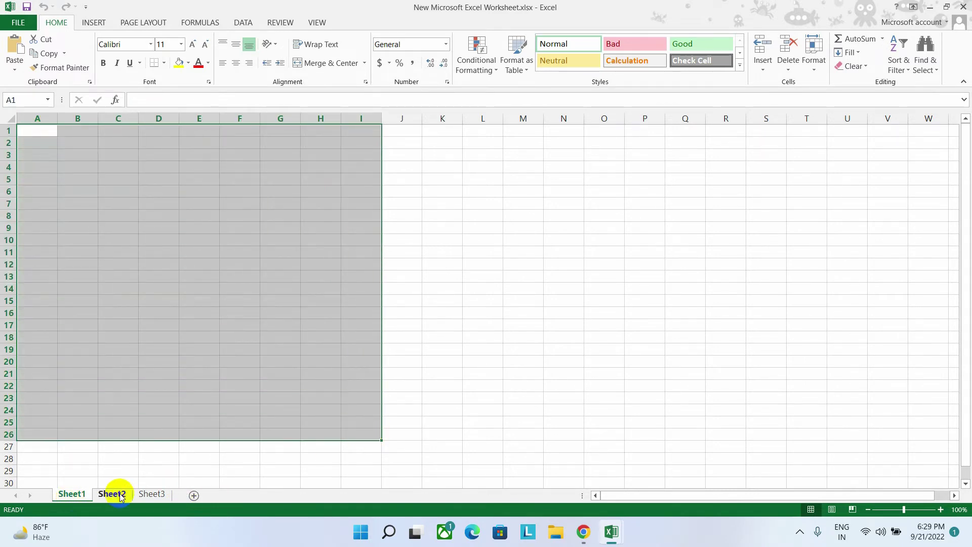
left_click(121, 495)
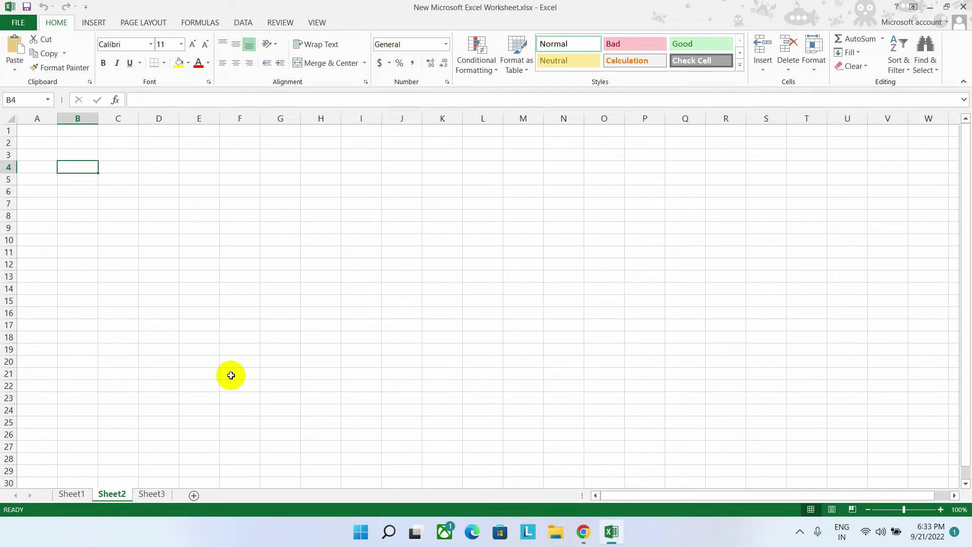
Rename the Sheet1 worksheet as "standard 5".
left_click(64, 494)
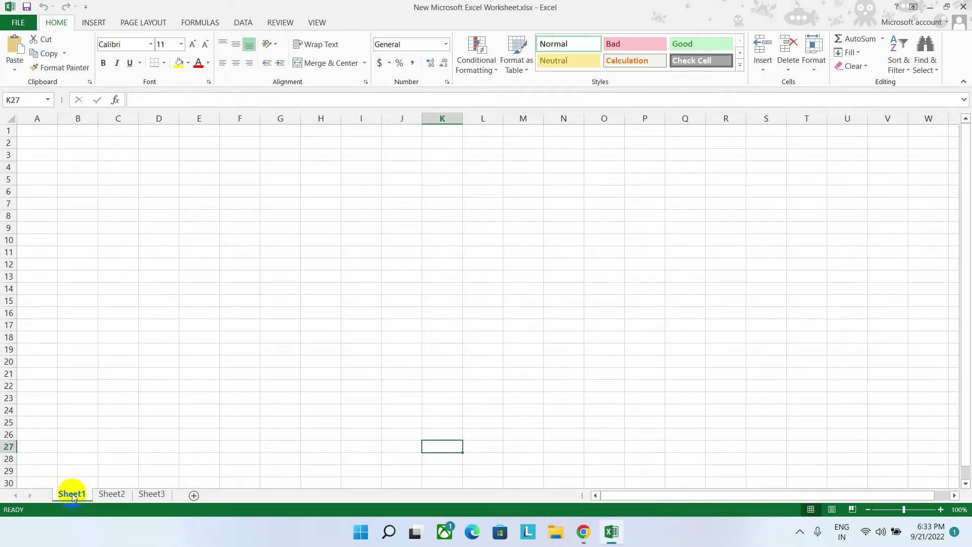
right_click(65, 493)
left_click(104, 377)
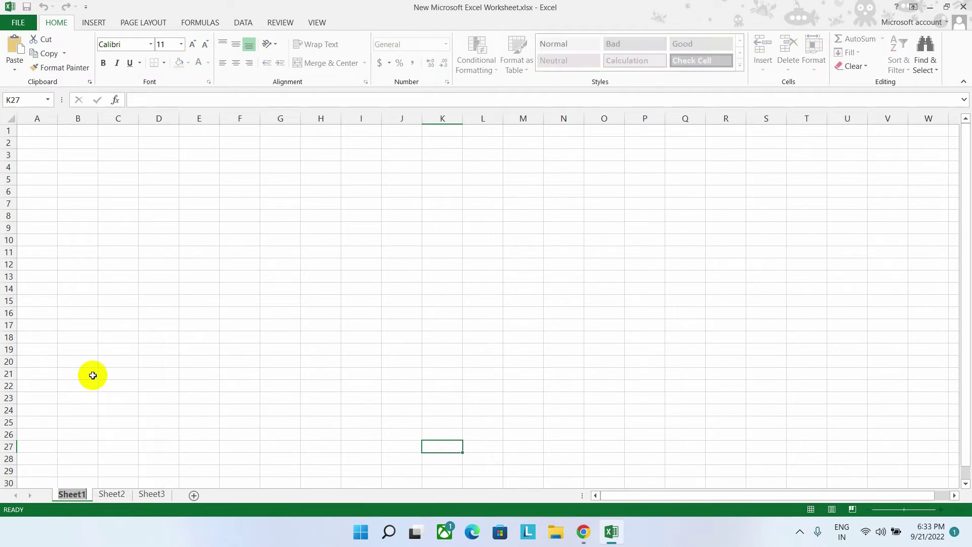
type("standard 5")
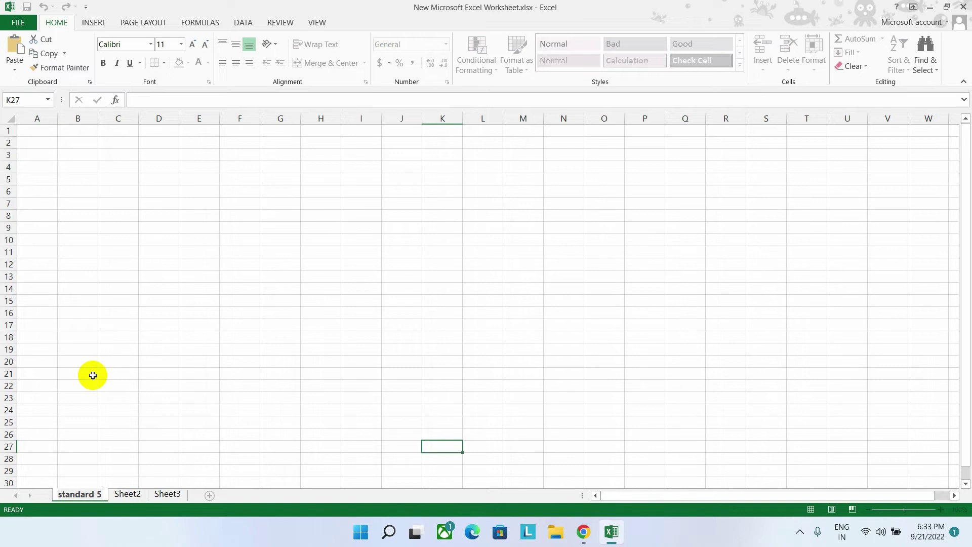
key("Return")
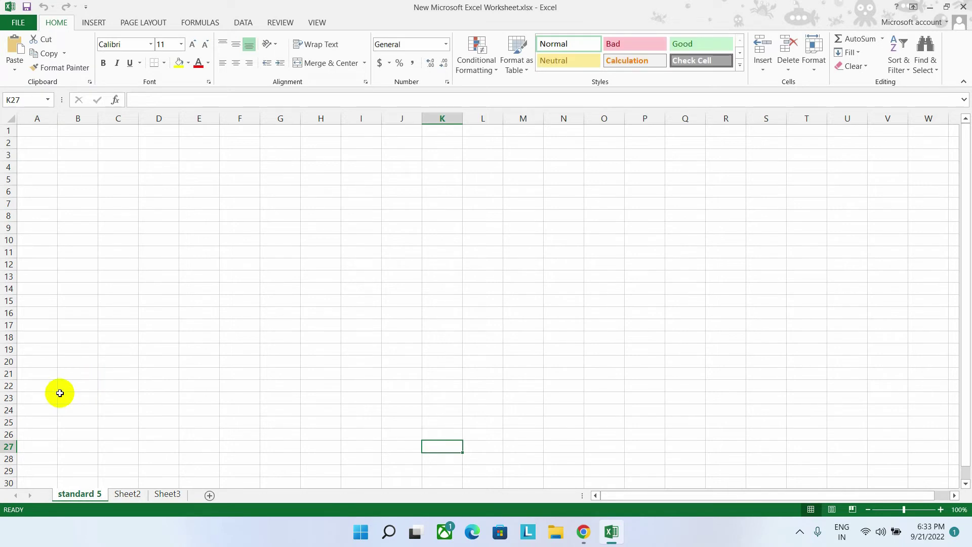
Rename the Sheet2 worksheet as "standaard 6".
left_click(127, 494)
right_click(127, 496)
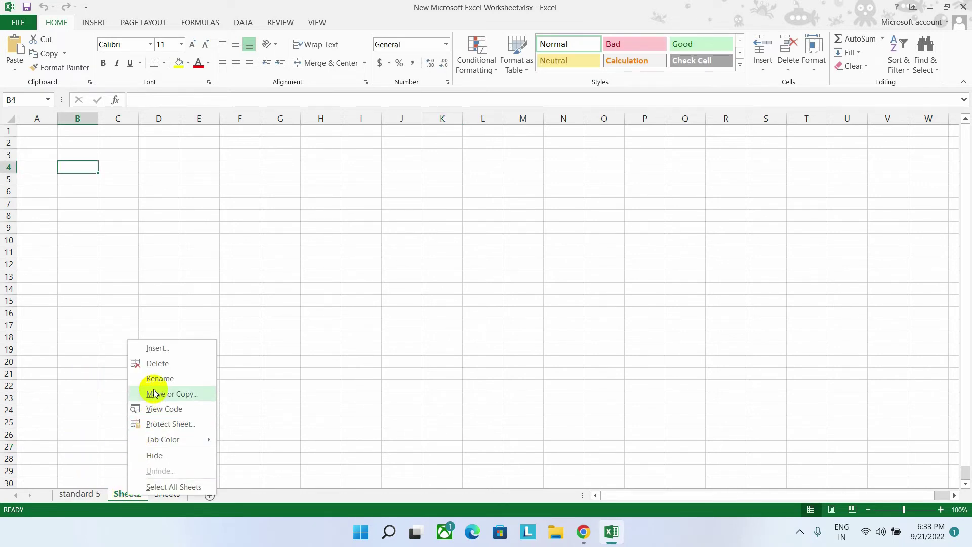
left_click(147, 379)
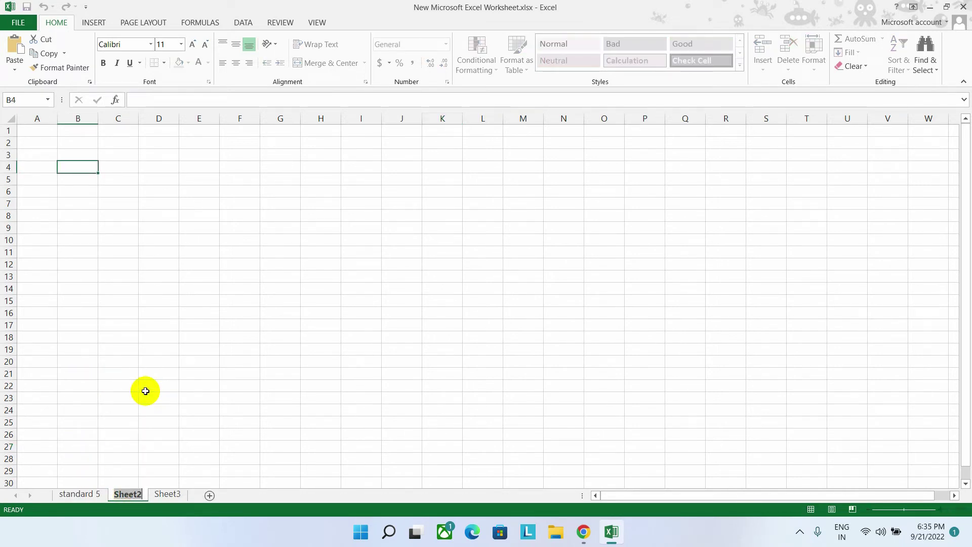
type("standasrd")
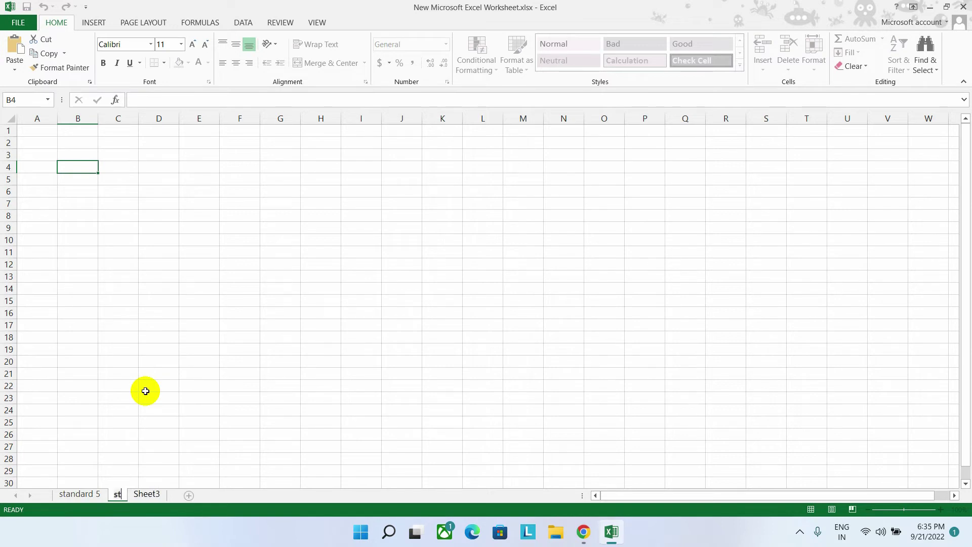
key("BackSpace")
key("BackSpace")
key("BackSpace")
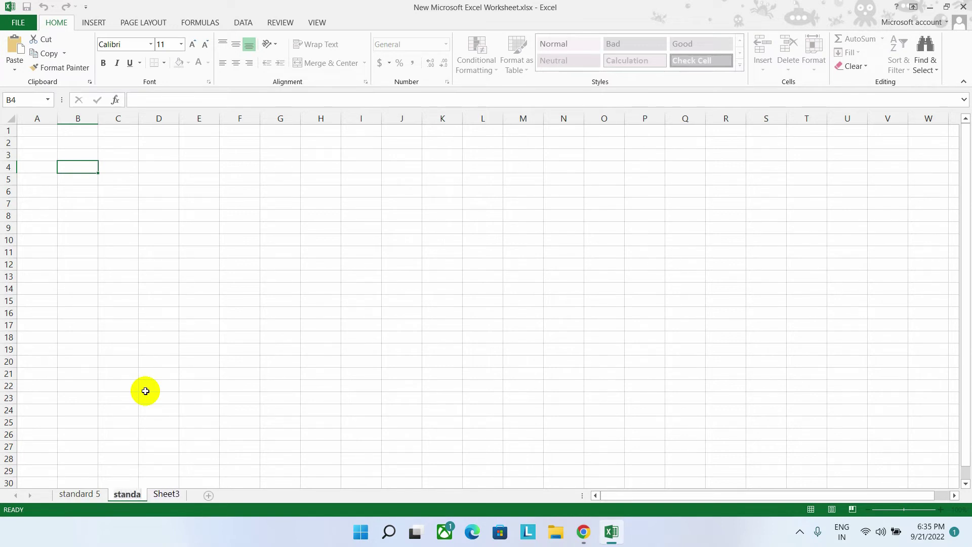
type("ard 6")
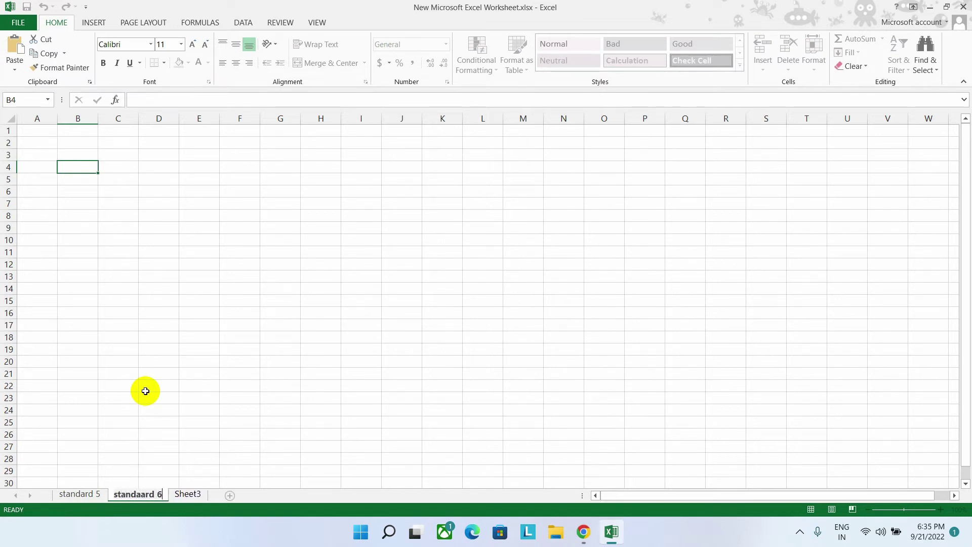
left_click(124, 433)
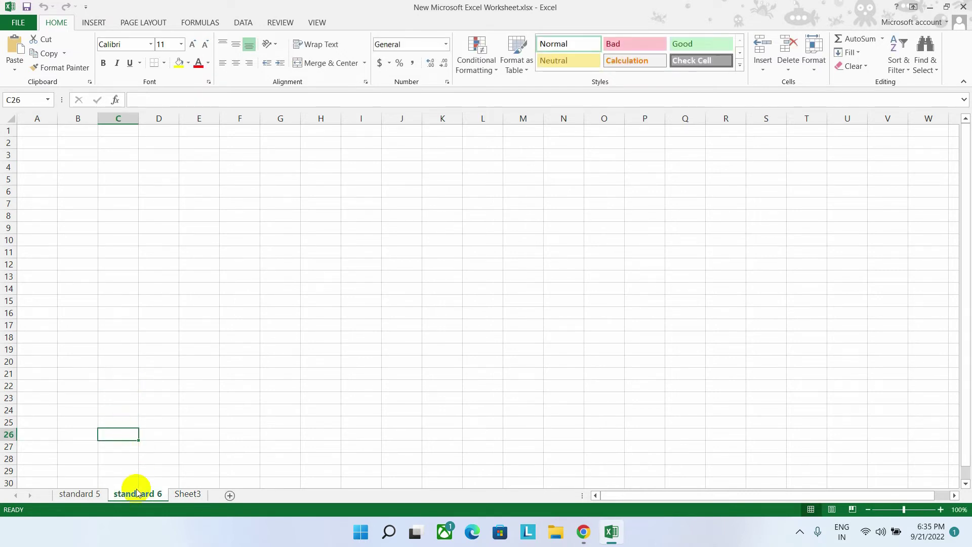
Set the tab color of the standard 5 worksheet to the standard red.
left_click(87, 497)
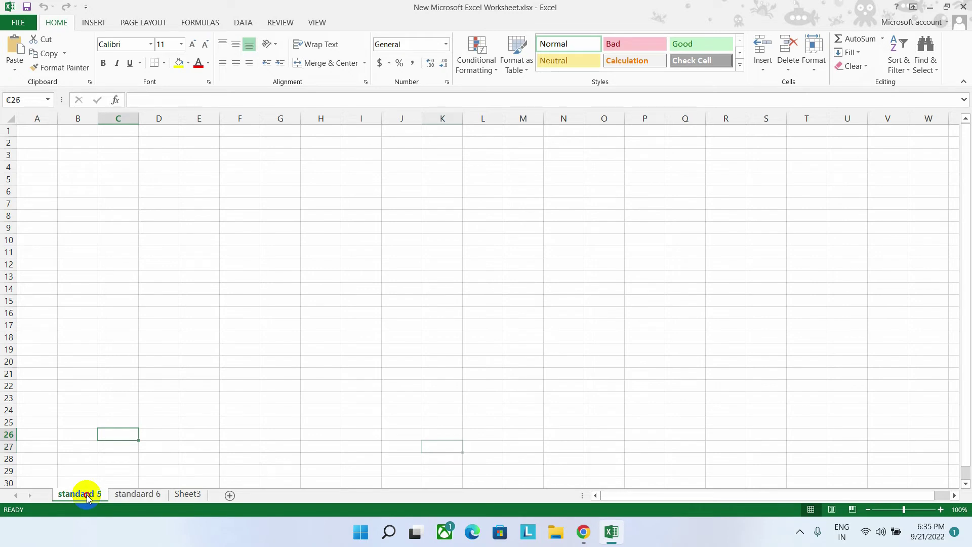
left_click(131, 496)
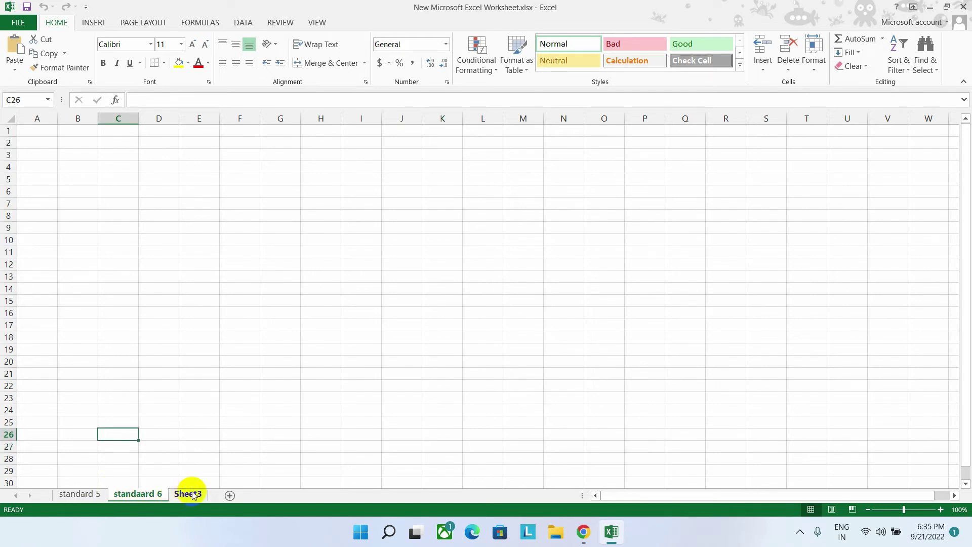
right_click(83, 498)
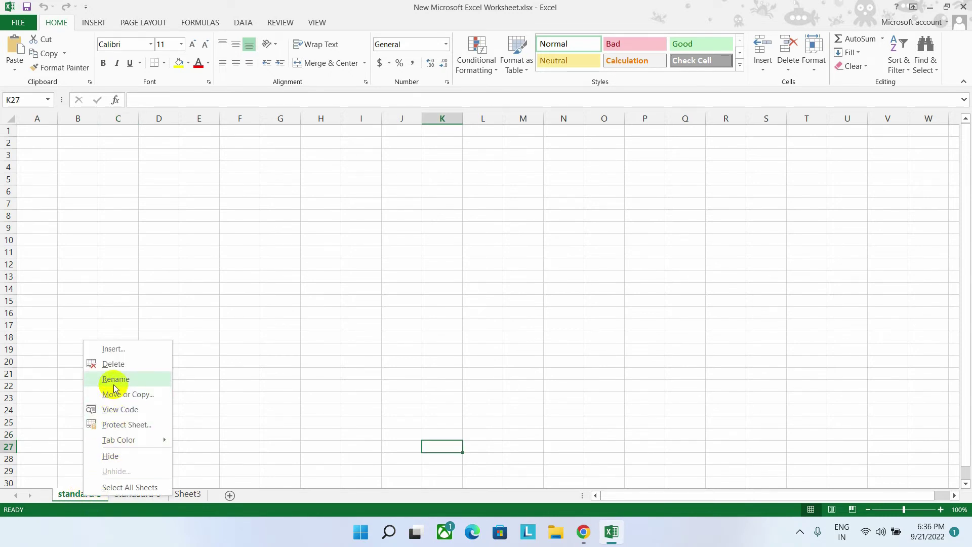
mouse_move(109, 441)
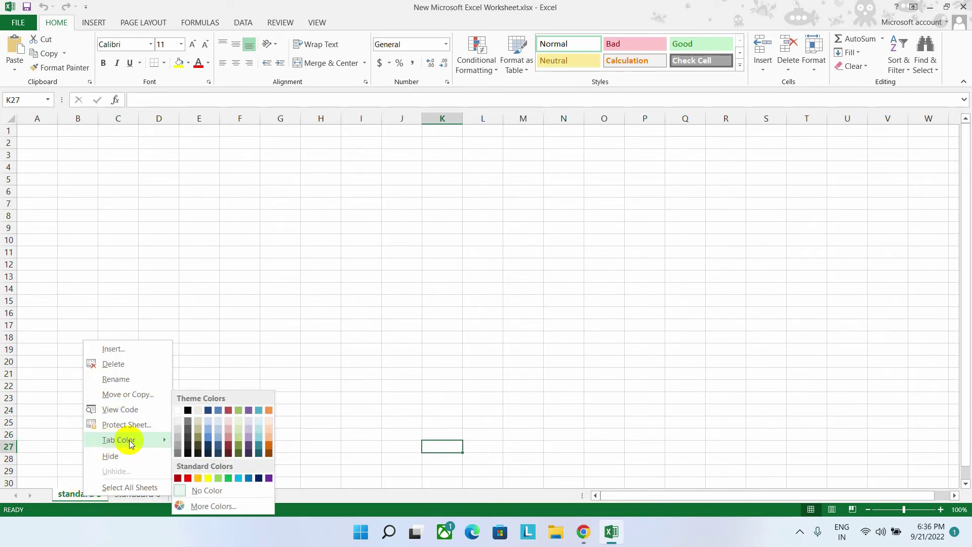
left_click(187, 478)
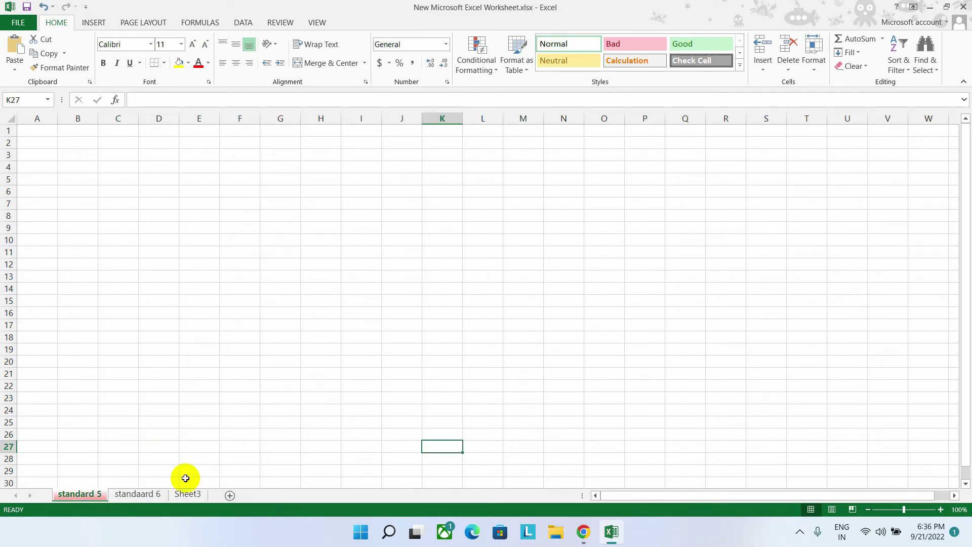
Set the tab color of the standaard 6 worksheet to the standard green and switch to Sheet3.
left_click(119, 495)
right_click(121, 495)
mouse_move(170, 444)
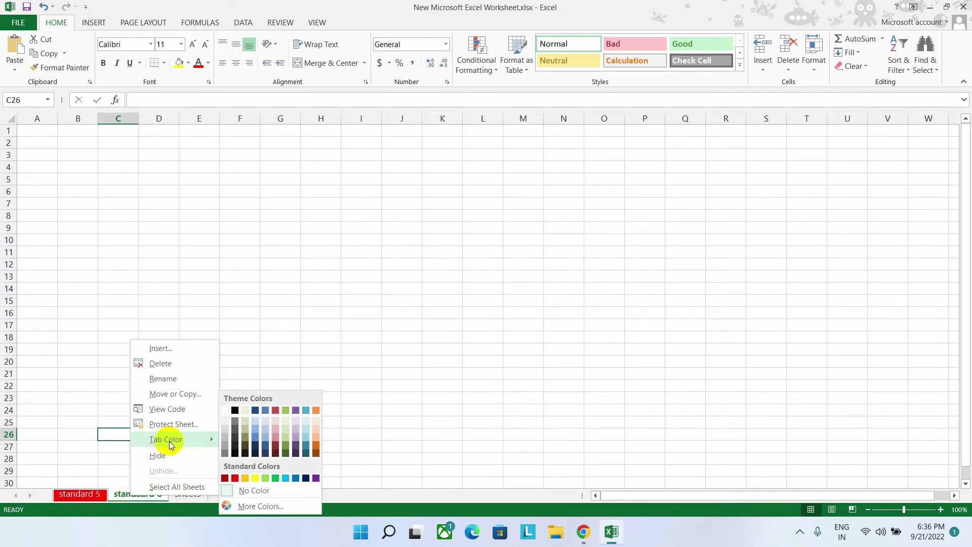
left_click(277, 478)
left_click(303, 401)
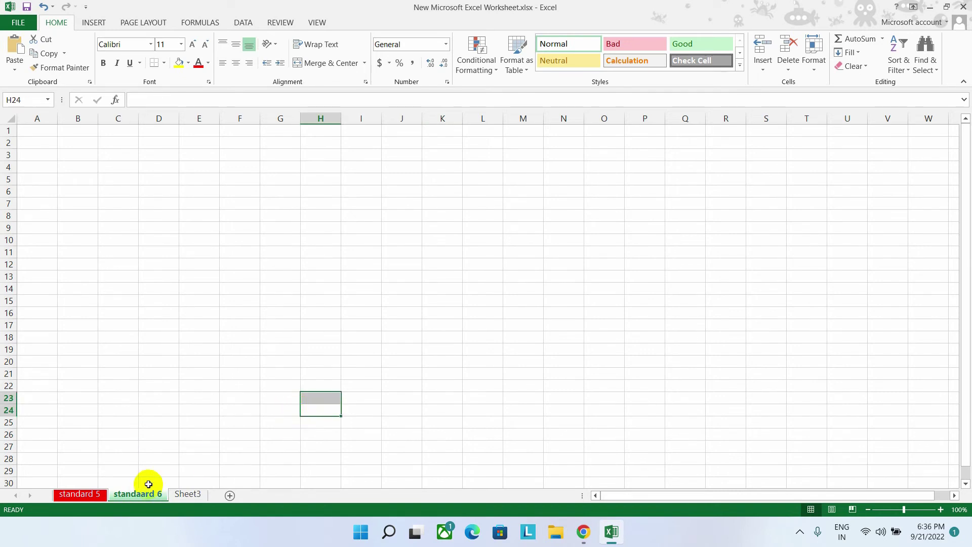
left_click(186, 494)
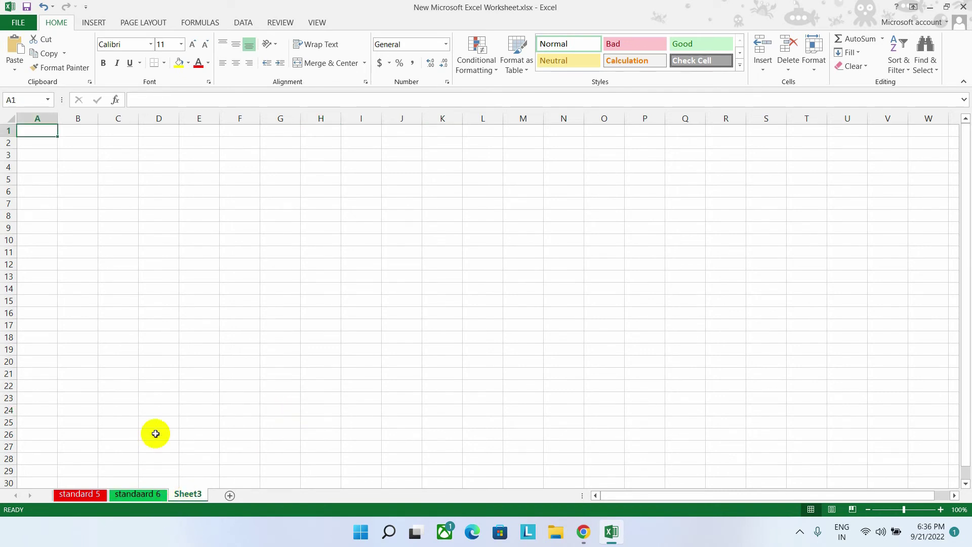
View the sheet types available for insertion at the standard 5 worksheet and leave without inserting any.
right_click(87, 494)
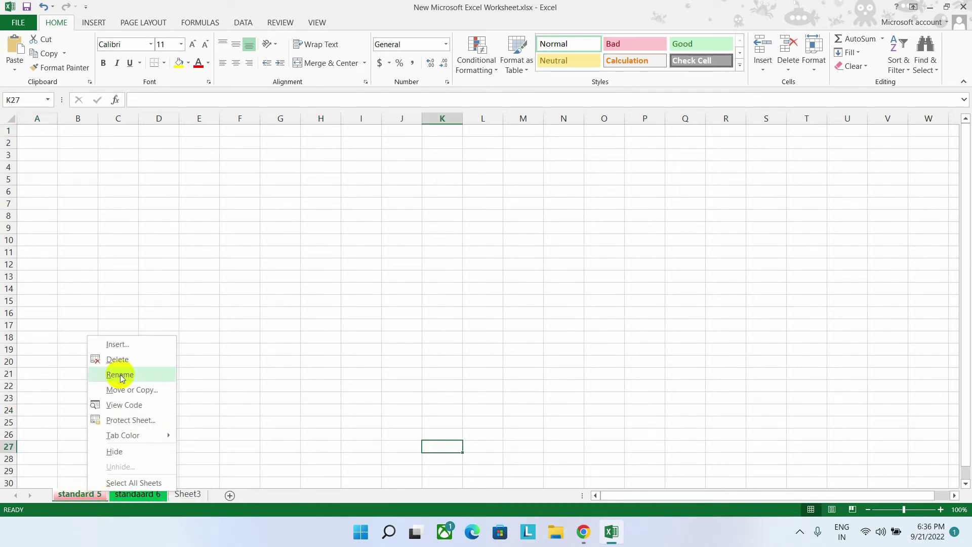
left_click(119, 346)
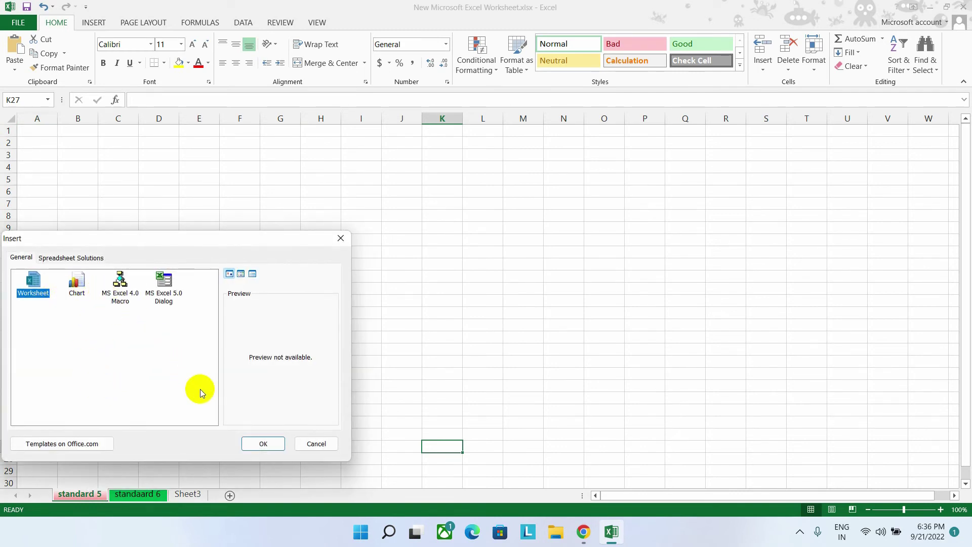
left_click(316, 443)
Delete the standard 5 worksheet from the workbook.
right_click(83, 494)
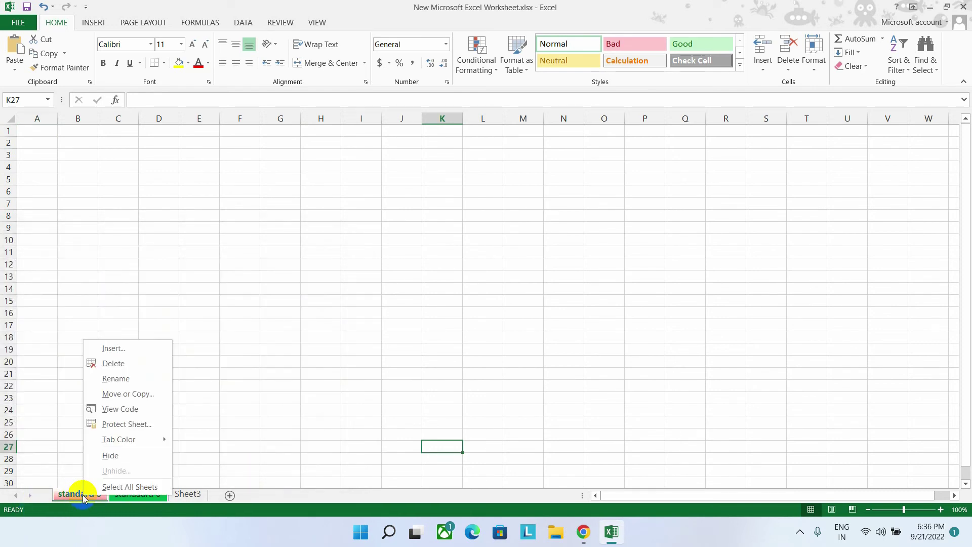
left_click(112, 364)
right_click(121, 498)
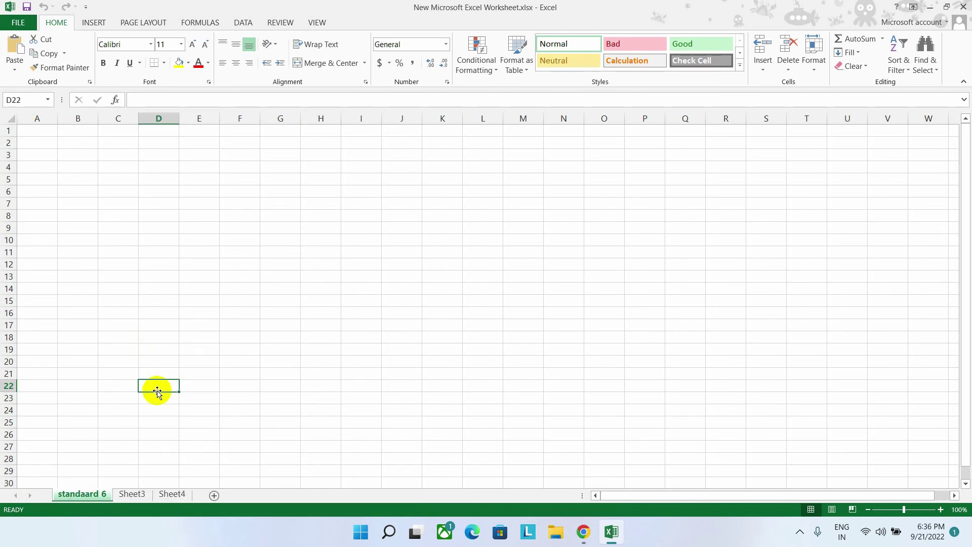
Review the Protect Sheet permissions for the standaard 6 worksheet and close the dialog without applying protection.
right_click(104, 494)
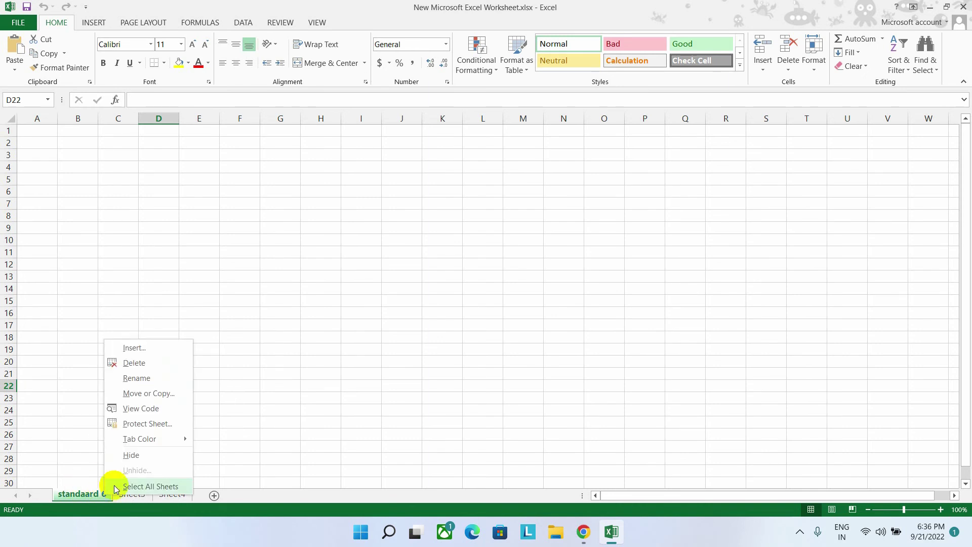
left_click(138, 425)
left_click_drag(130, 330, 247, 295)
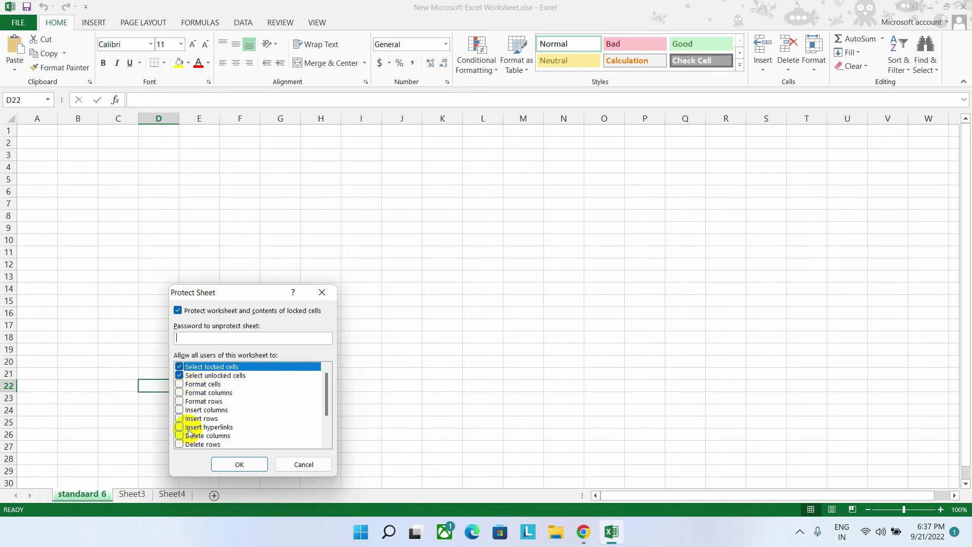
scroll(183, 439, "down", 2)
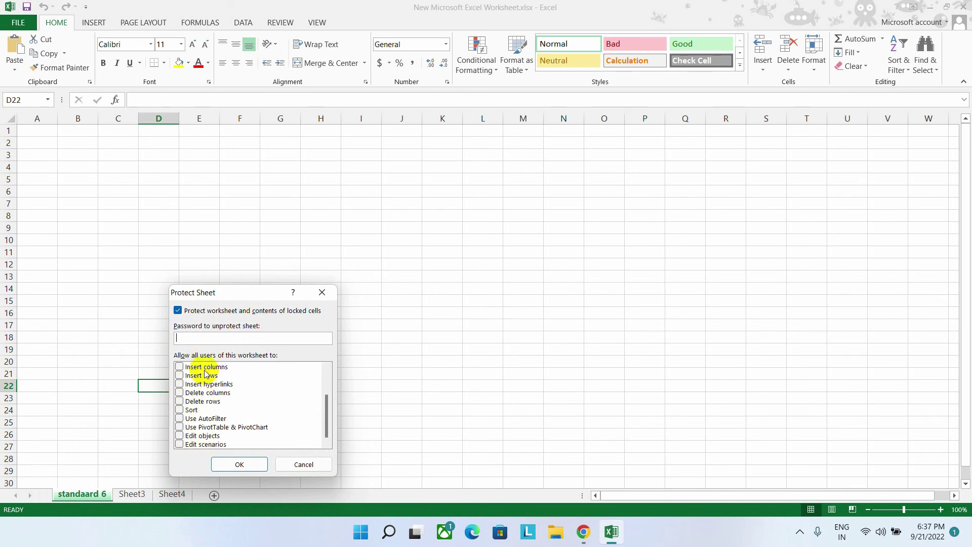
scroll(213, 402, "up", 3)
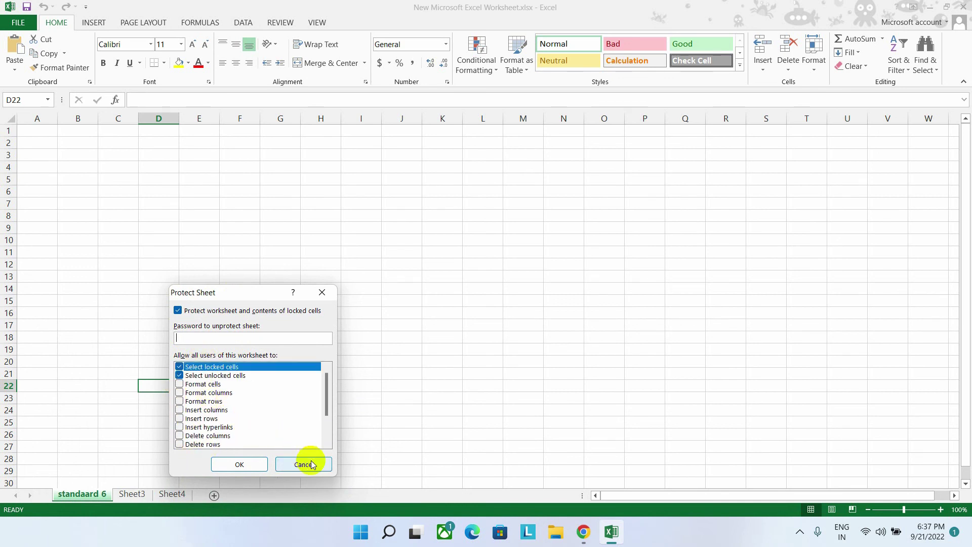
left_click(304, 464)
right_click(82, 493)
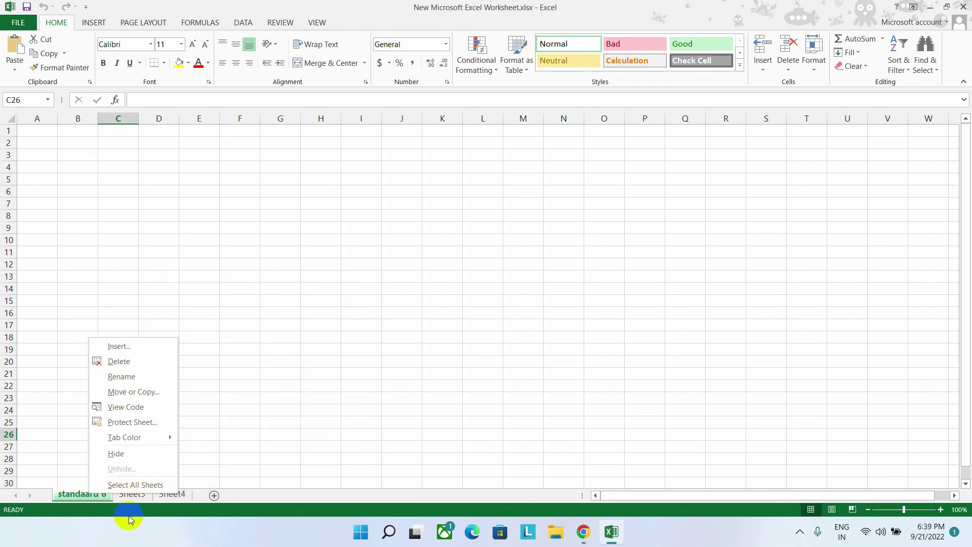
left_click(219, 435)
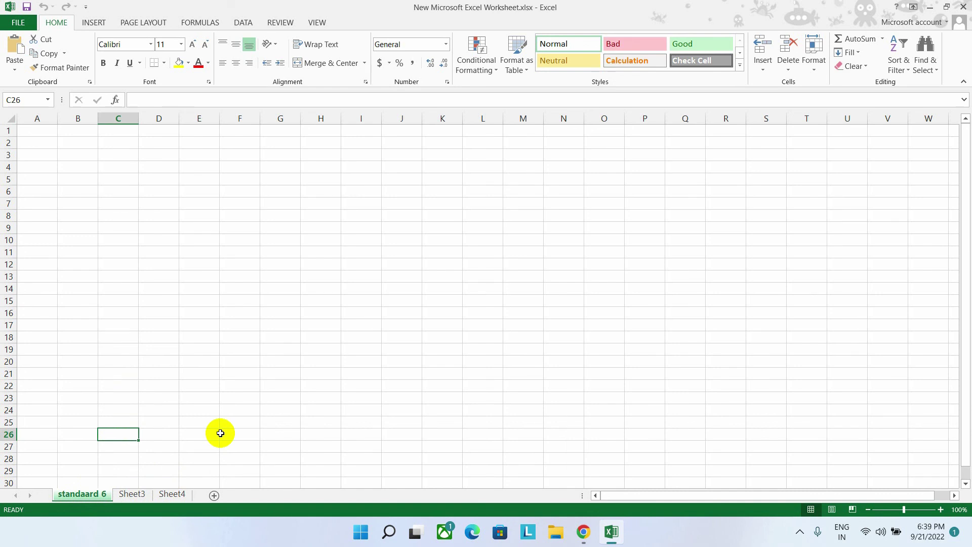